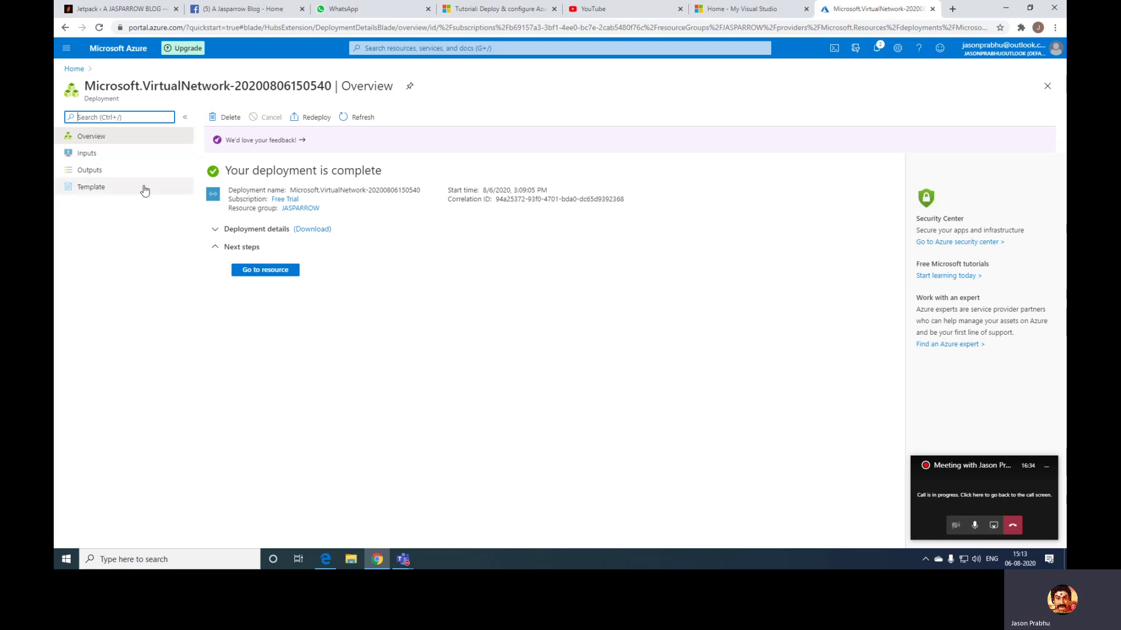
Start creating a new virtual machine from the Compute category of the Azure Marketplace
left_click(75, 69)
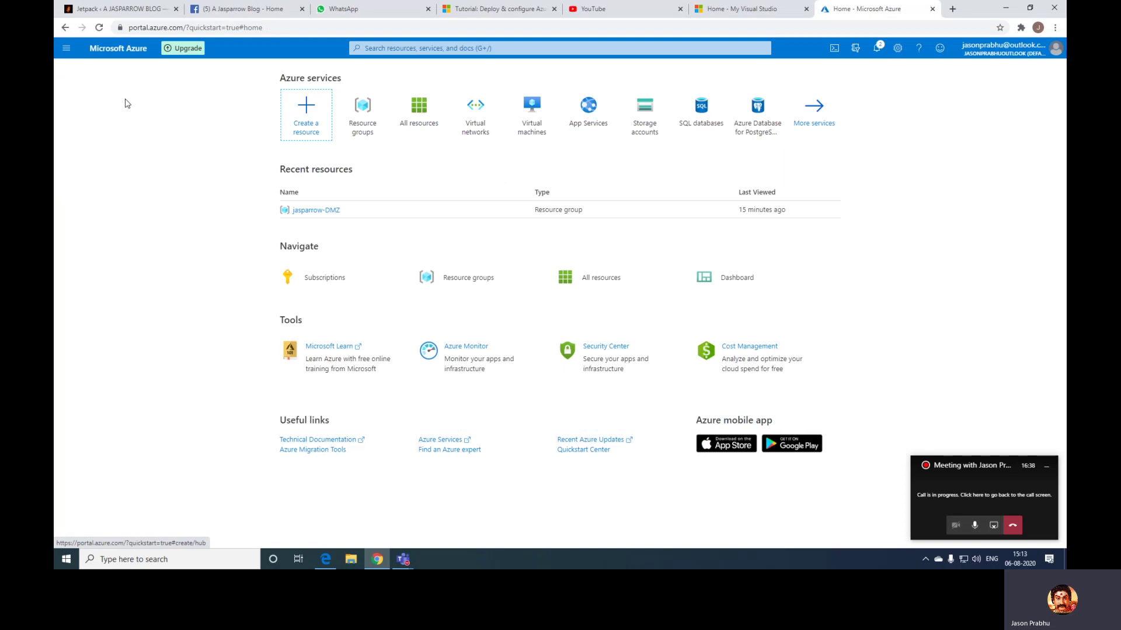
left_click(314, 108)
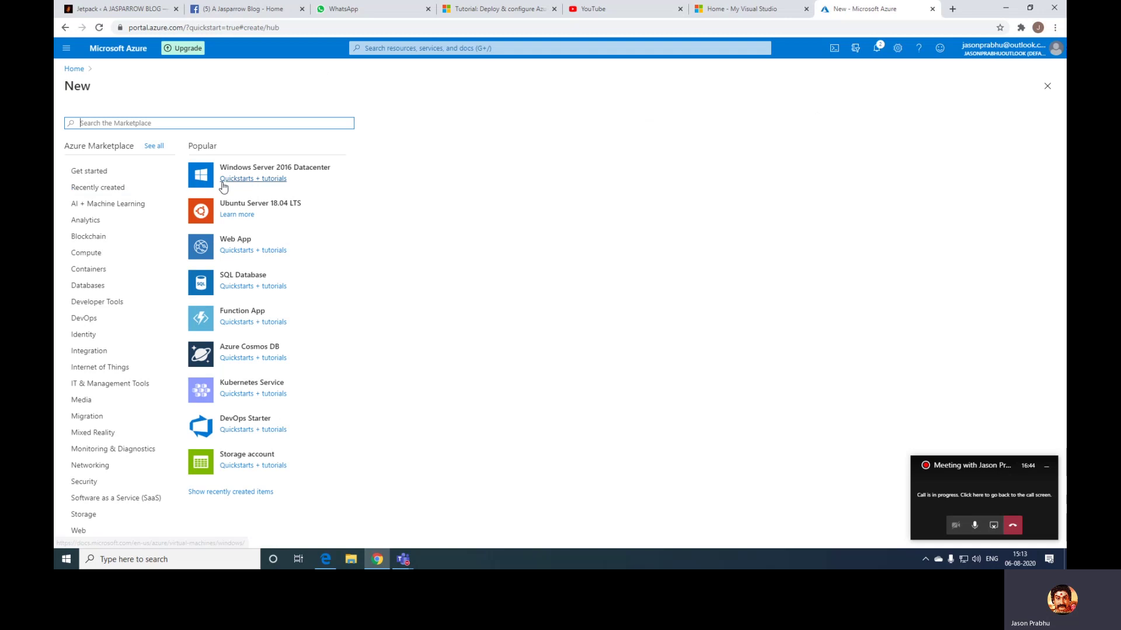
left_click(93, 254)
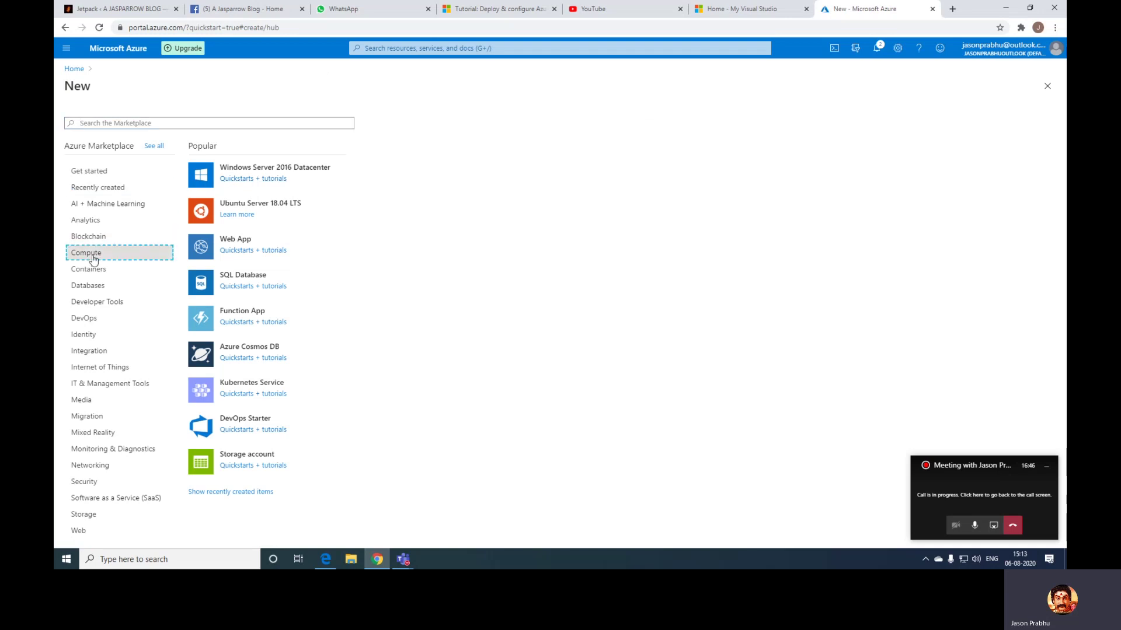
left_click(239, 174)
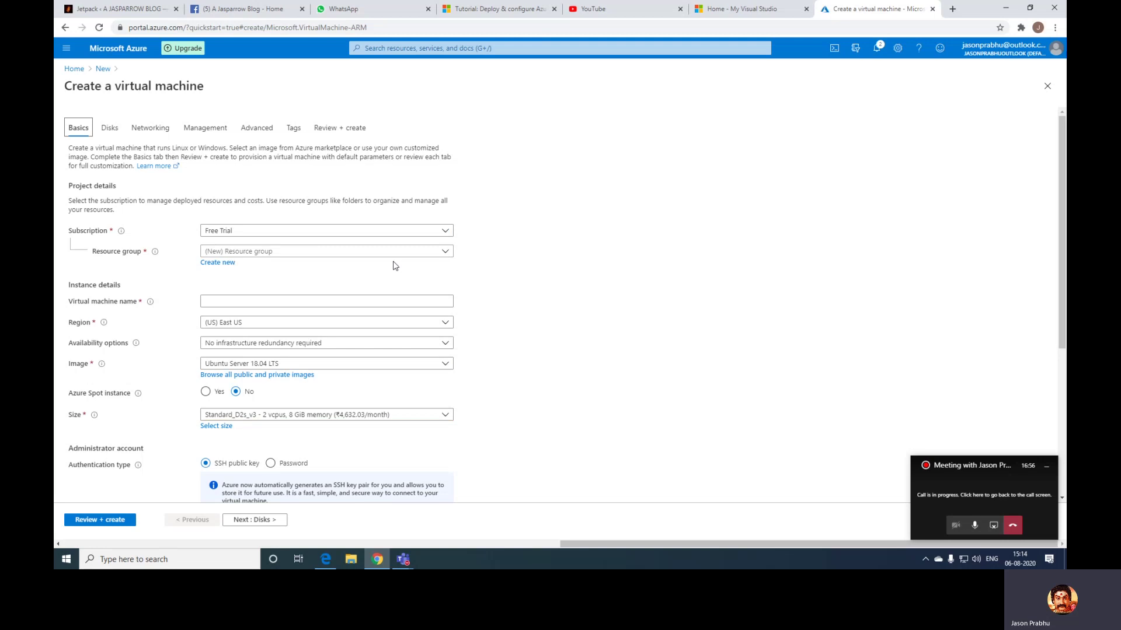
Assign the virtual machine to the JASPARROW resource group and name it Srv-Work
left_click(310, 252)
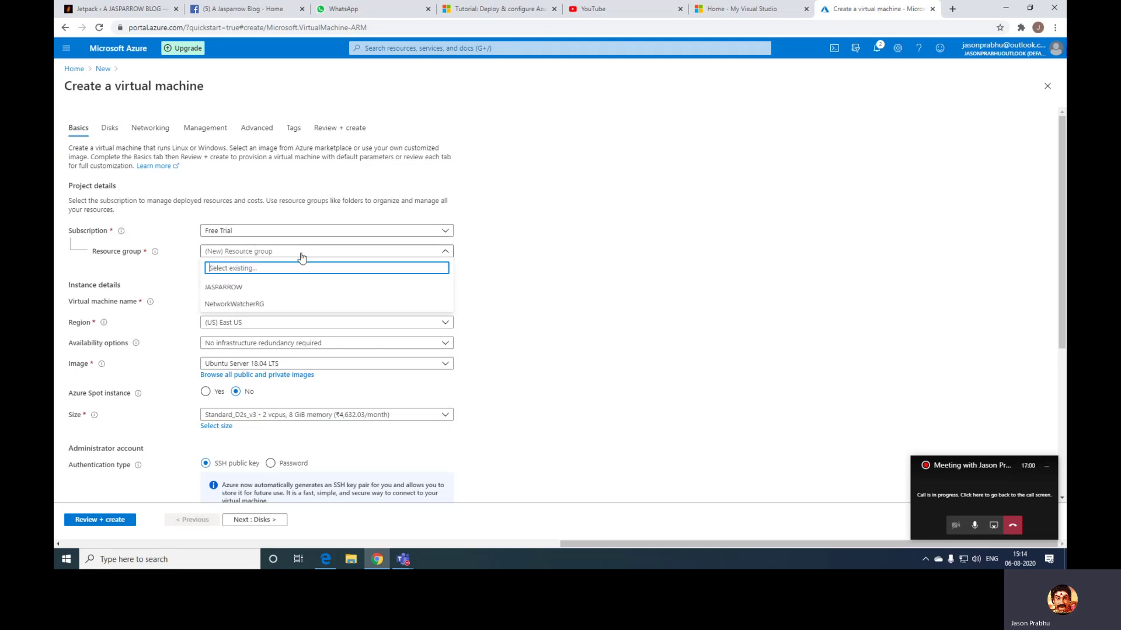
left_click(236, 289)
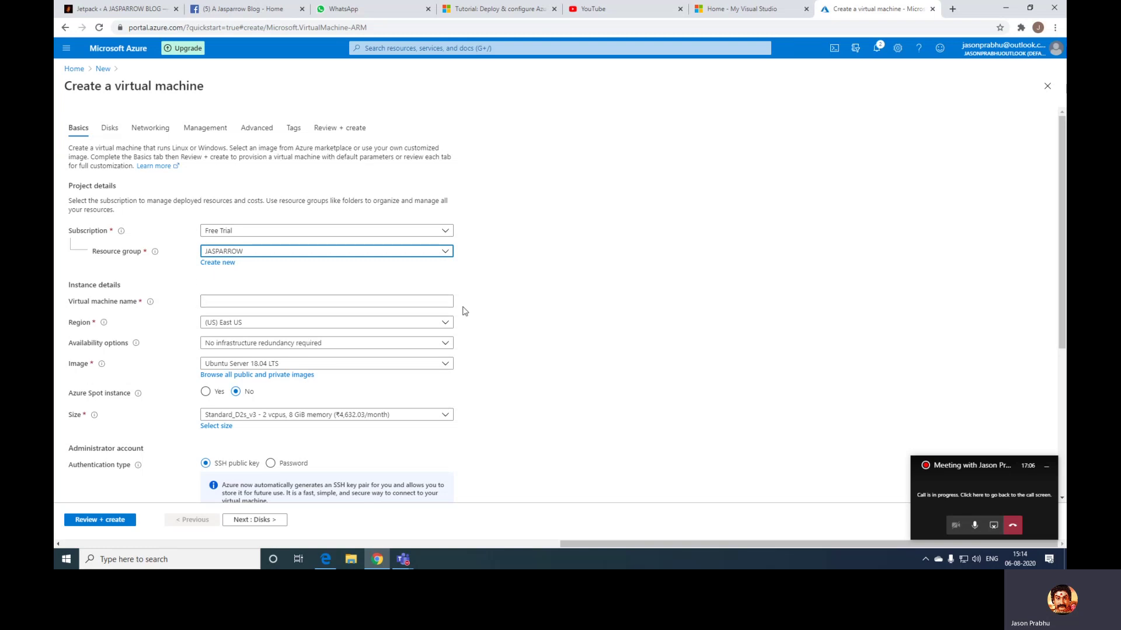
left_click(337, 303)
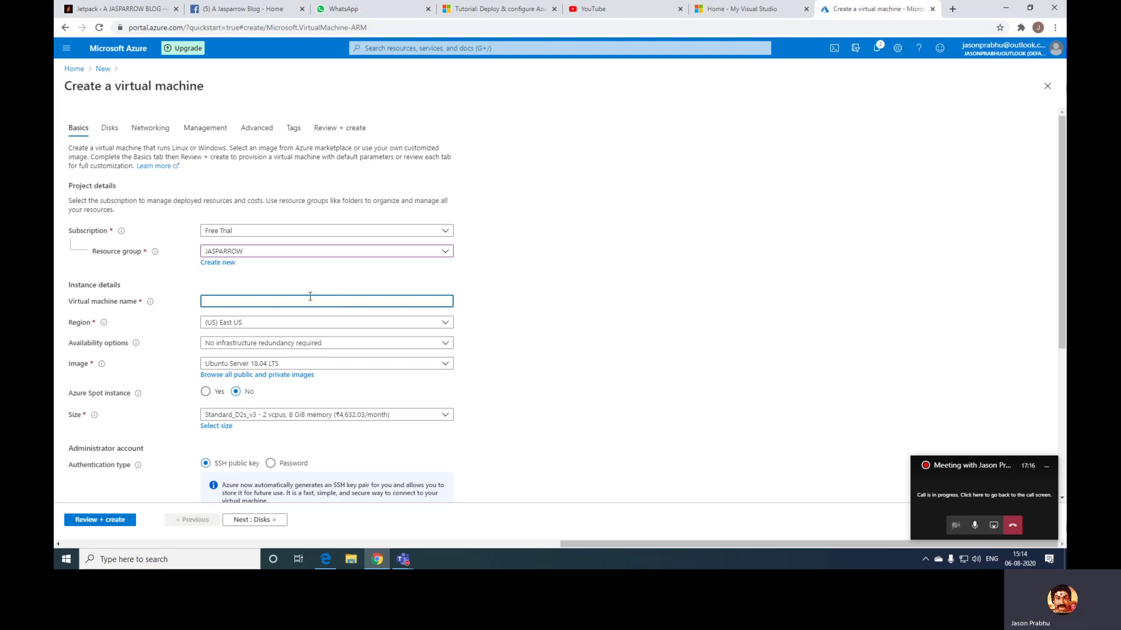
type("-Work")
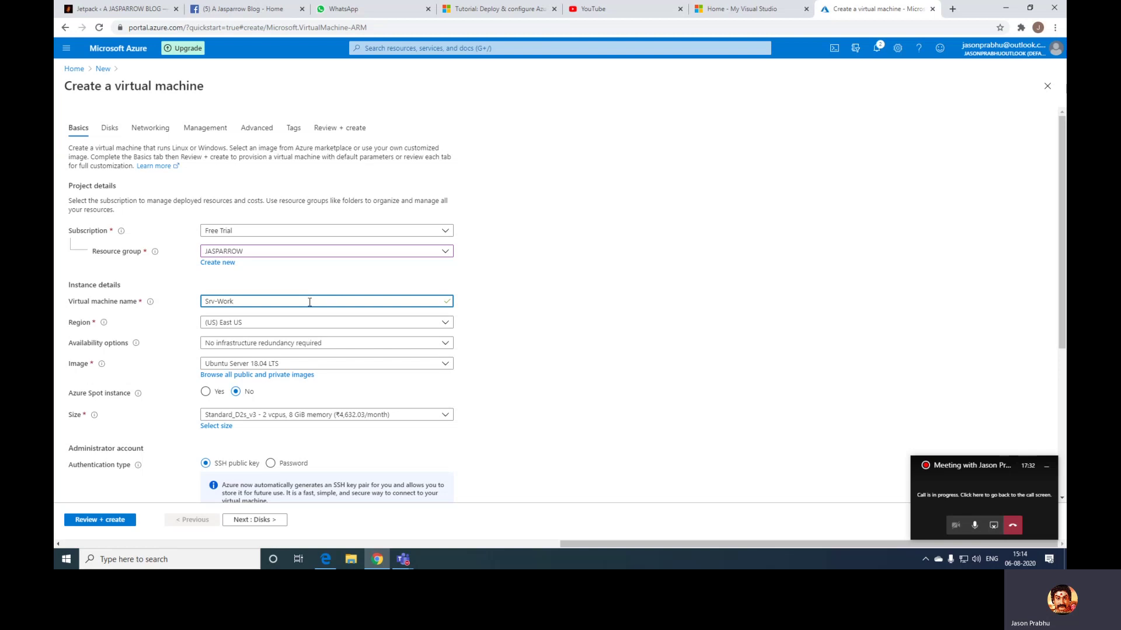
Set the virtual machine image to Windows Server 2016 Datacenter
scroll(248, 350, "down", 1)
left_click(249, 313)
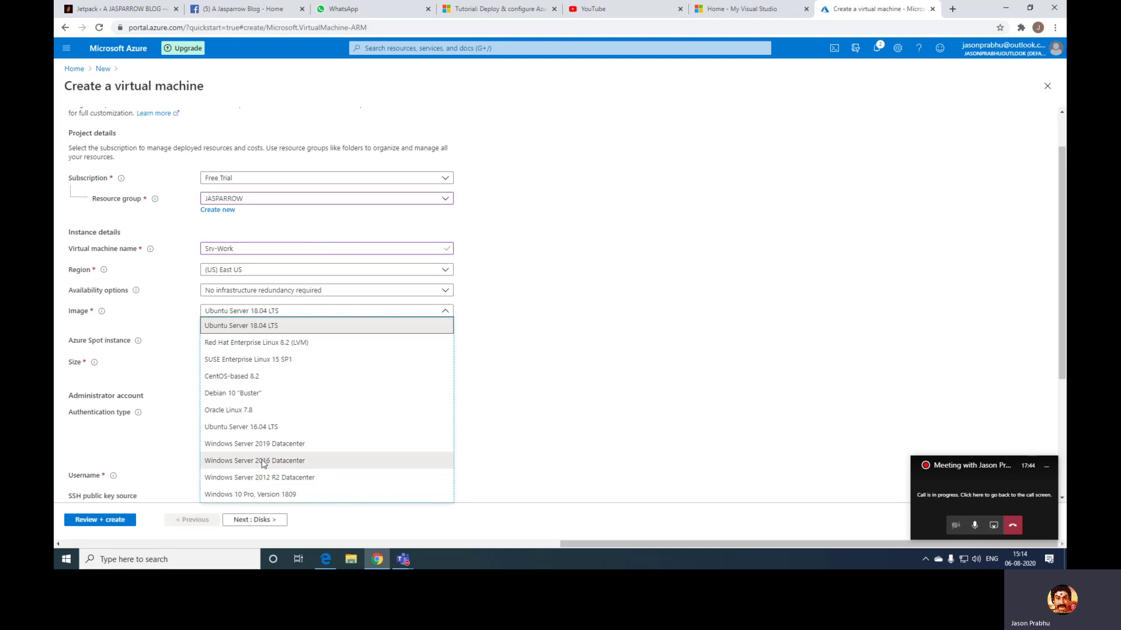
left_click(262, 462)
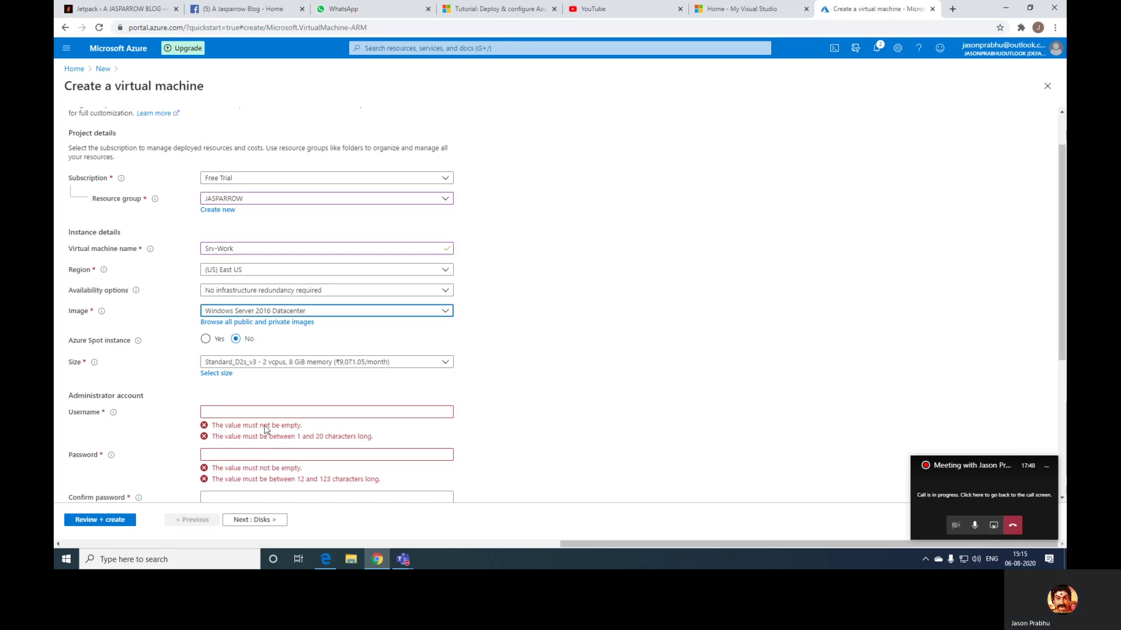
Set the virtual machine image to Windows Server 2019 Datacenter
scroll(308, 337, "down", 1)
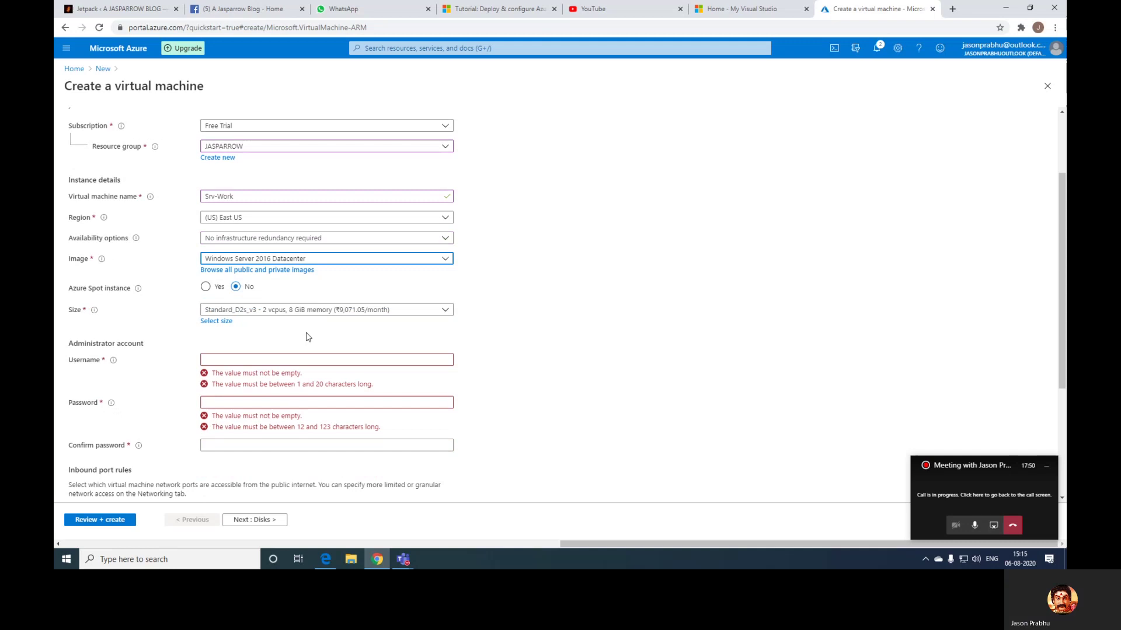
left_click(318, 258)
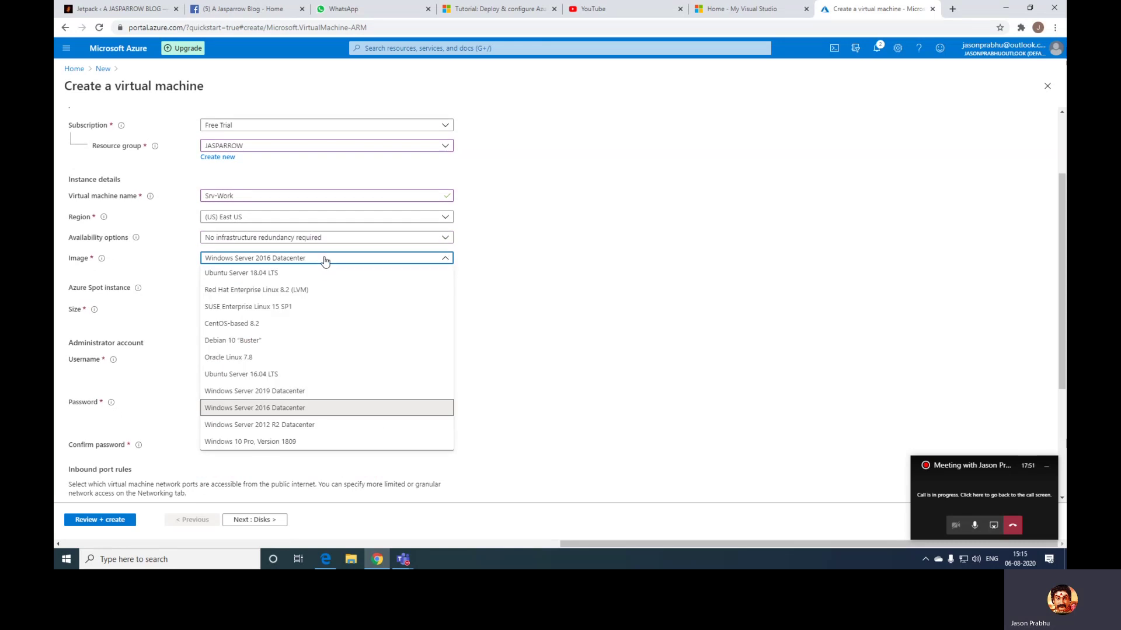
left_click(272, 392)
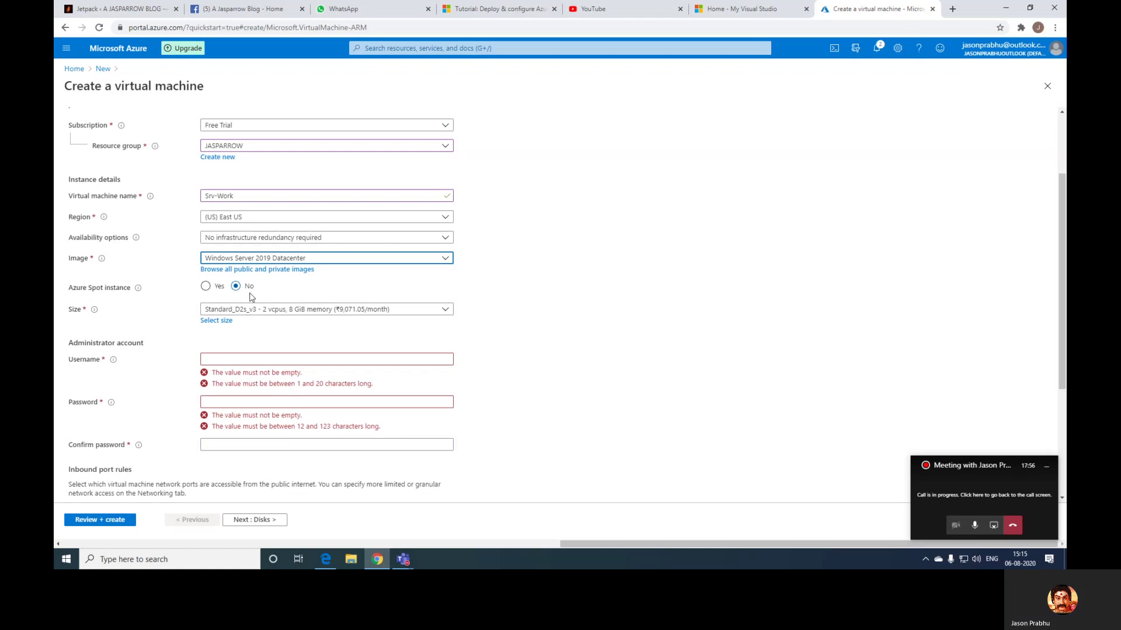
Enter the username for the virtual machine's administrator account
scroll(234, 291, "down", 1)
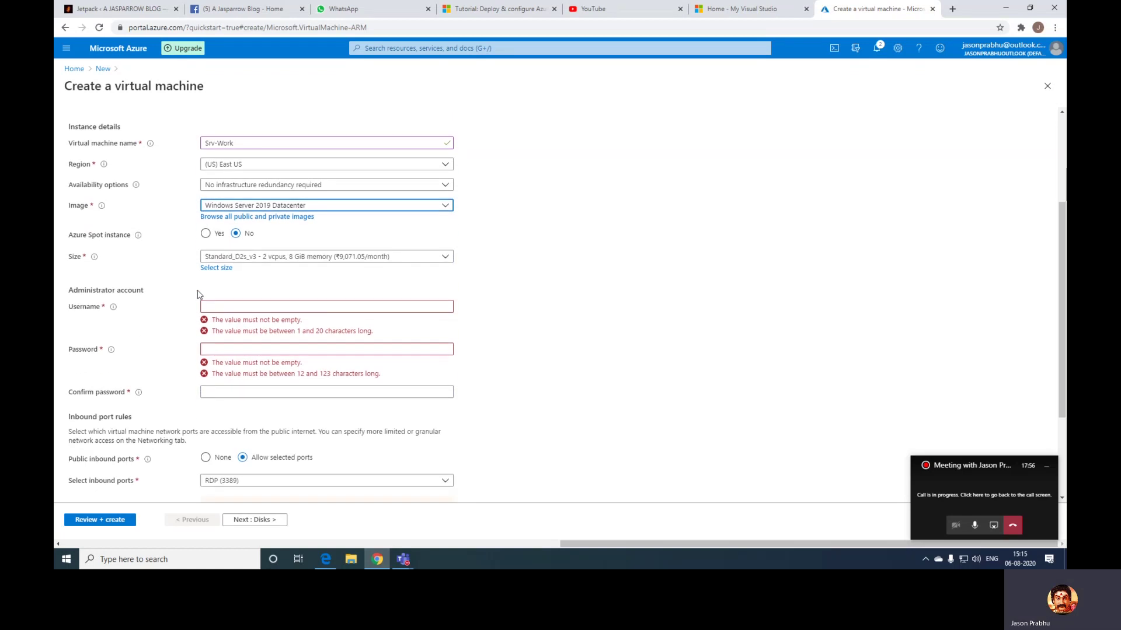
left_click(240, 311)
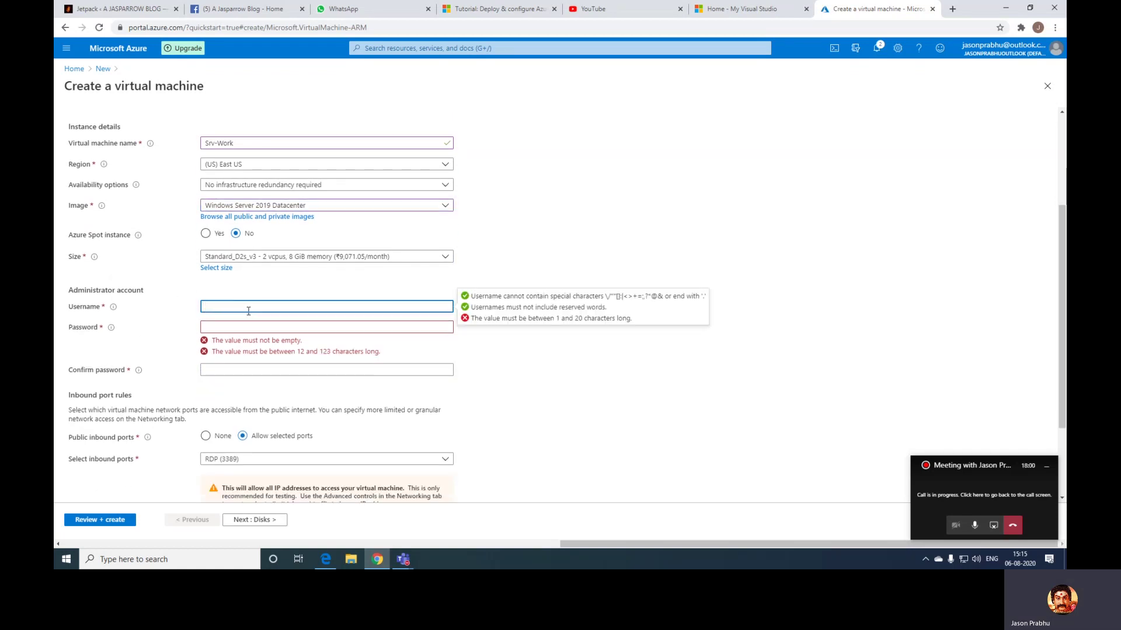
type("jason.r")
Enter the administrator account password and repeat it in the confirmation field so both match
key("Tab")
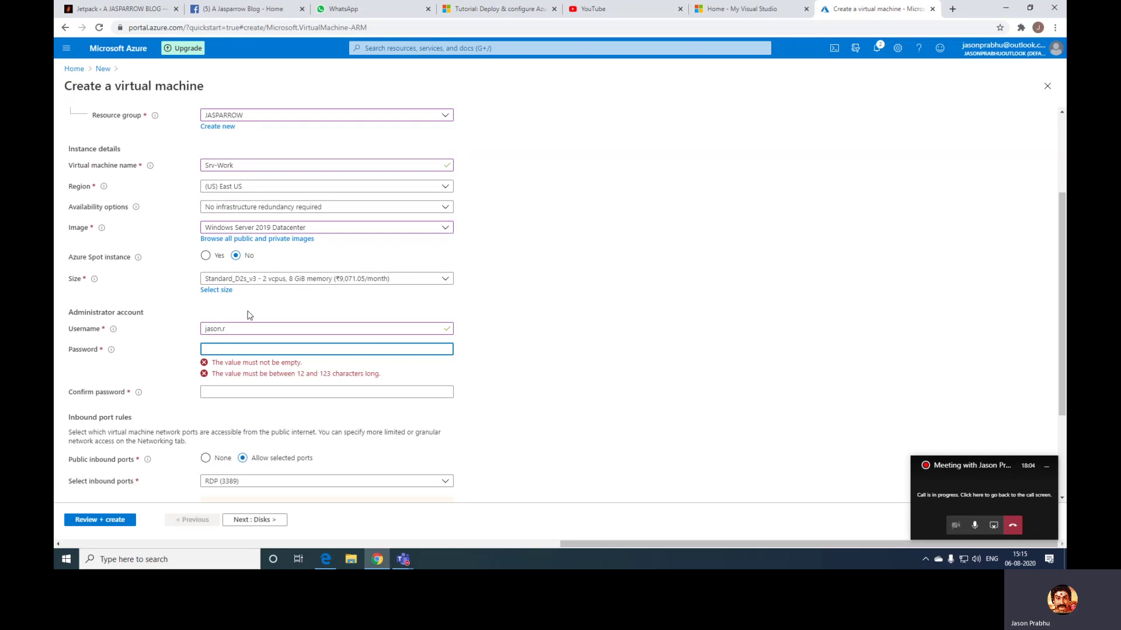
type("•••••••")
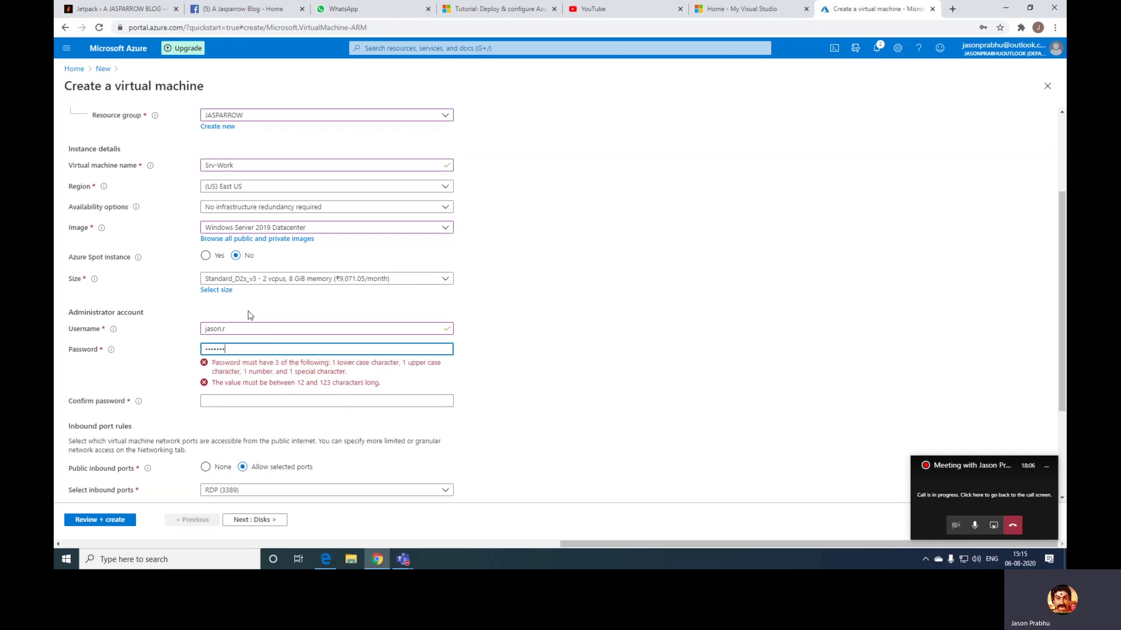
type("•••••")
key("Tab")
type("•")
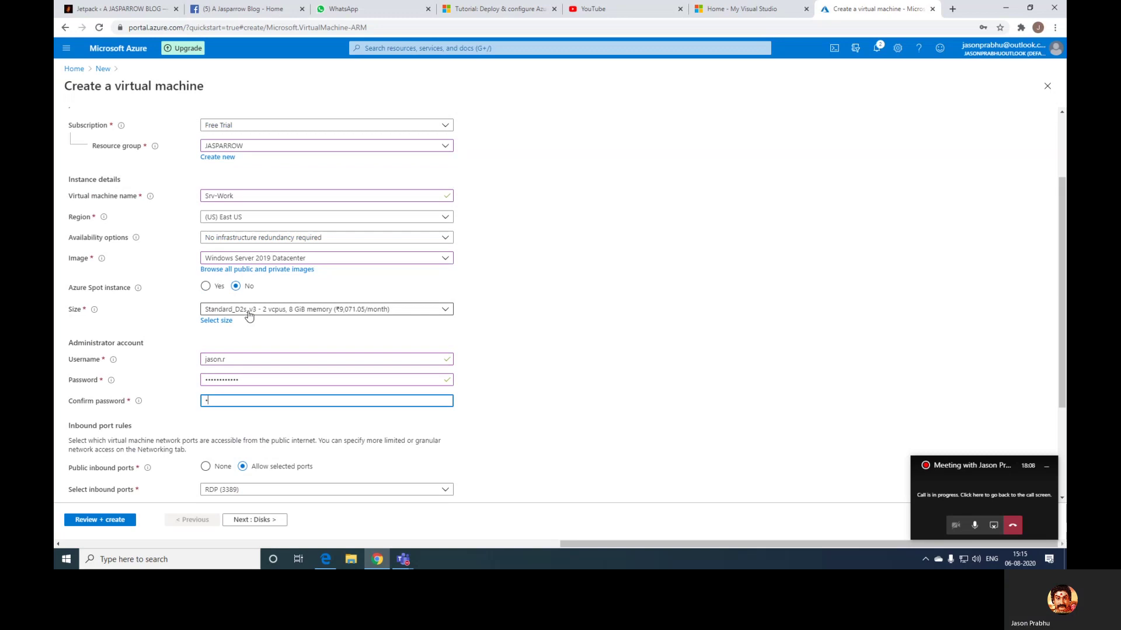
type("•••••••")
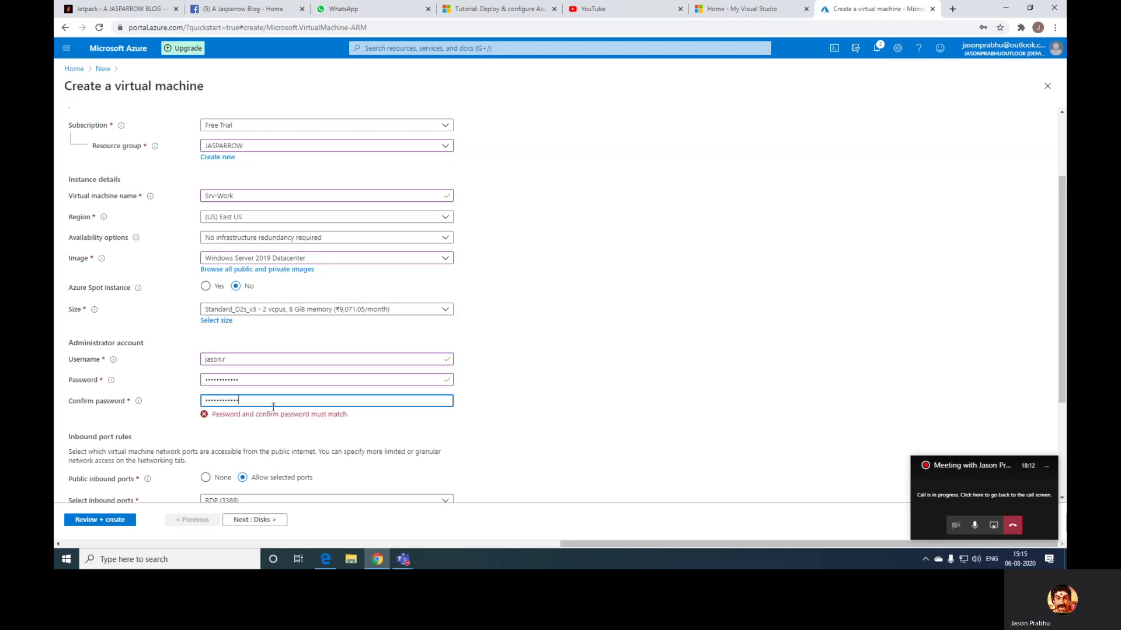
left_click_drag(273, 407, 83, 408)
type("••••••")
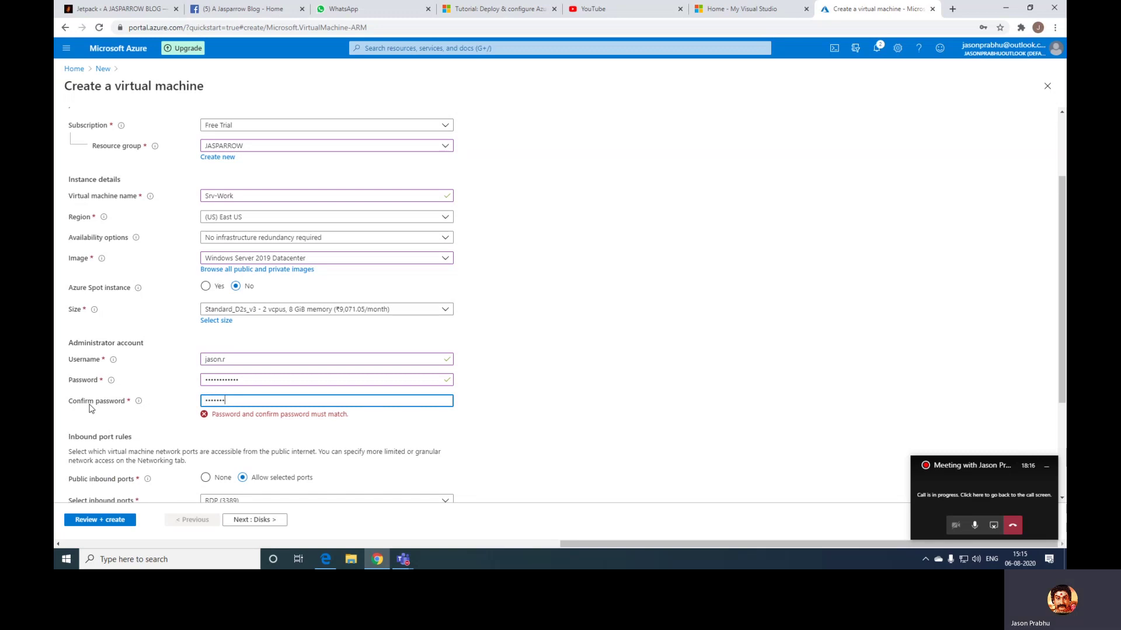
type("•••")
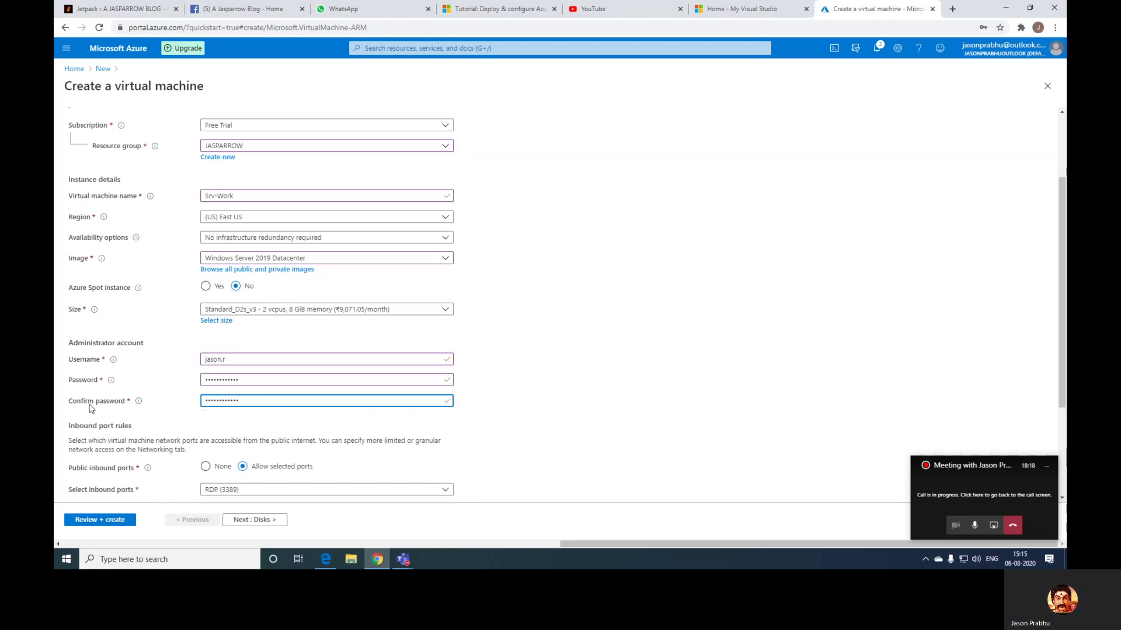
left_click(592, 424)
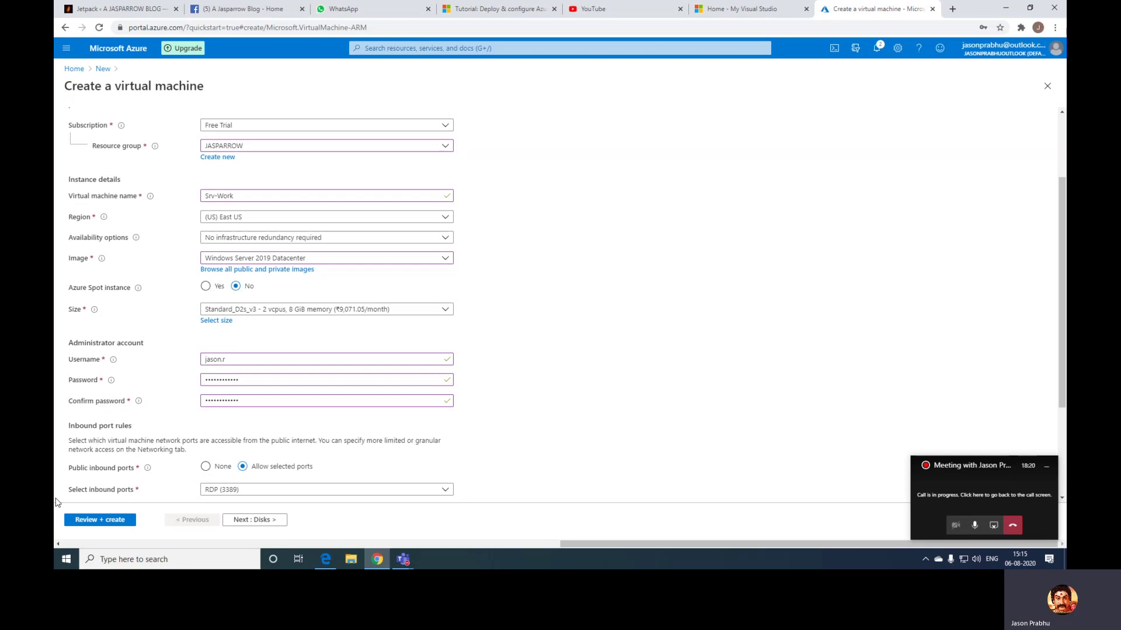
Set the public inbound ports to None and continue to the disk options
left_click(205, 467)
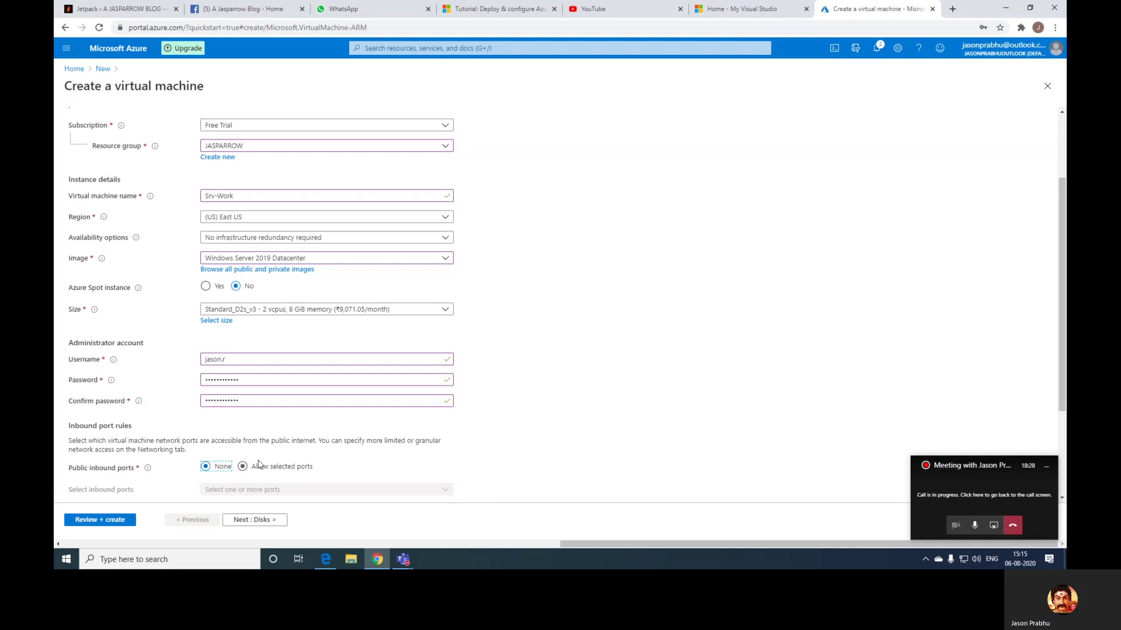
scroll(257, 449, "down", 3)
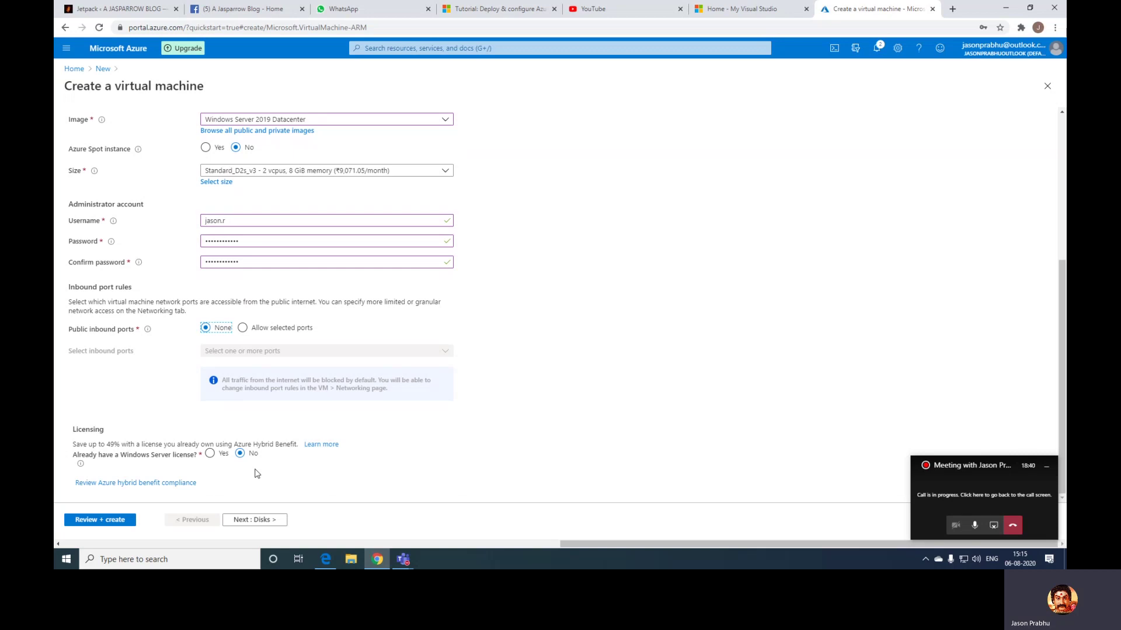
left_click(259, 523)
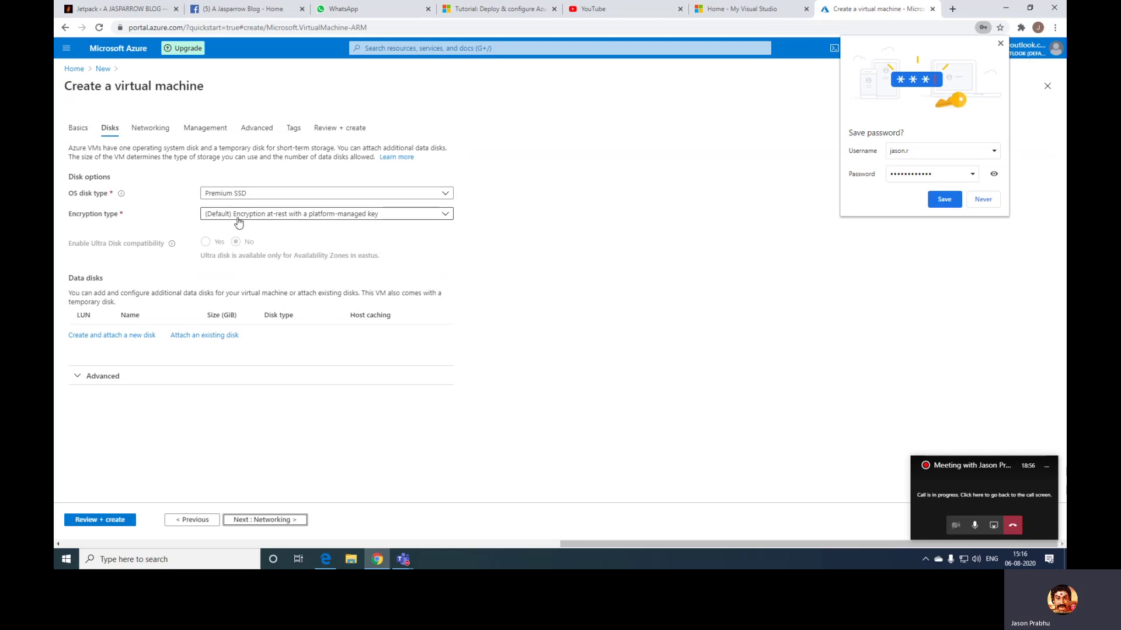
Keep the default disk options, continue to the networking settings and set the NIC network security group to None
left_click(250, 520)
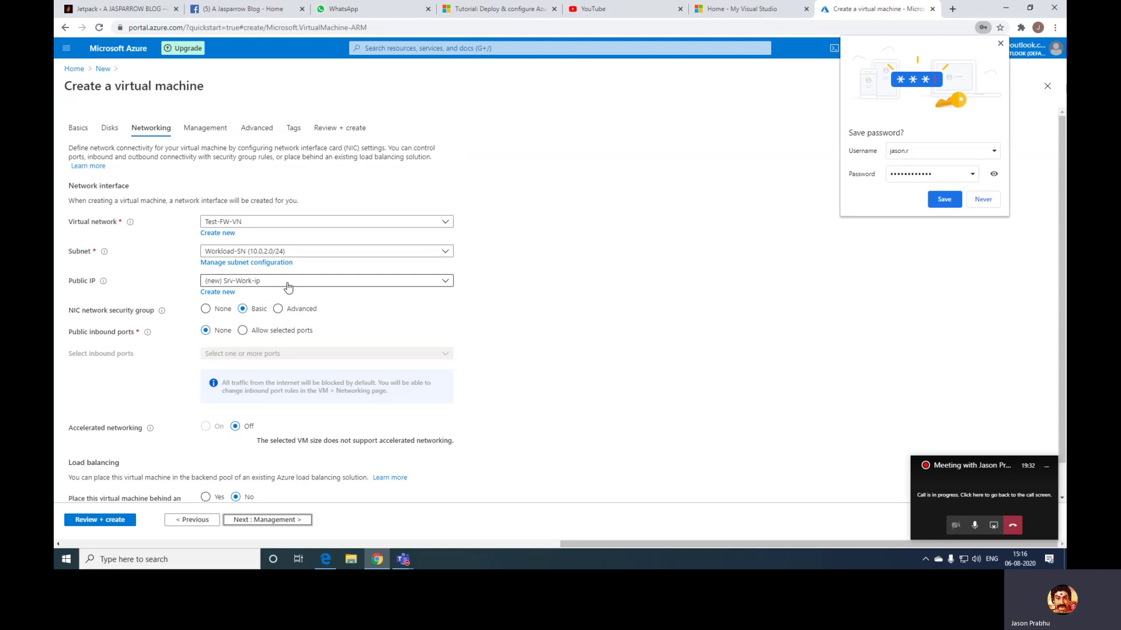
left_click(206, 309)
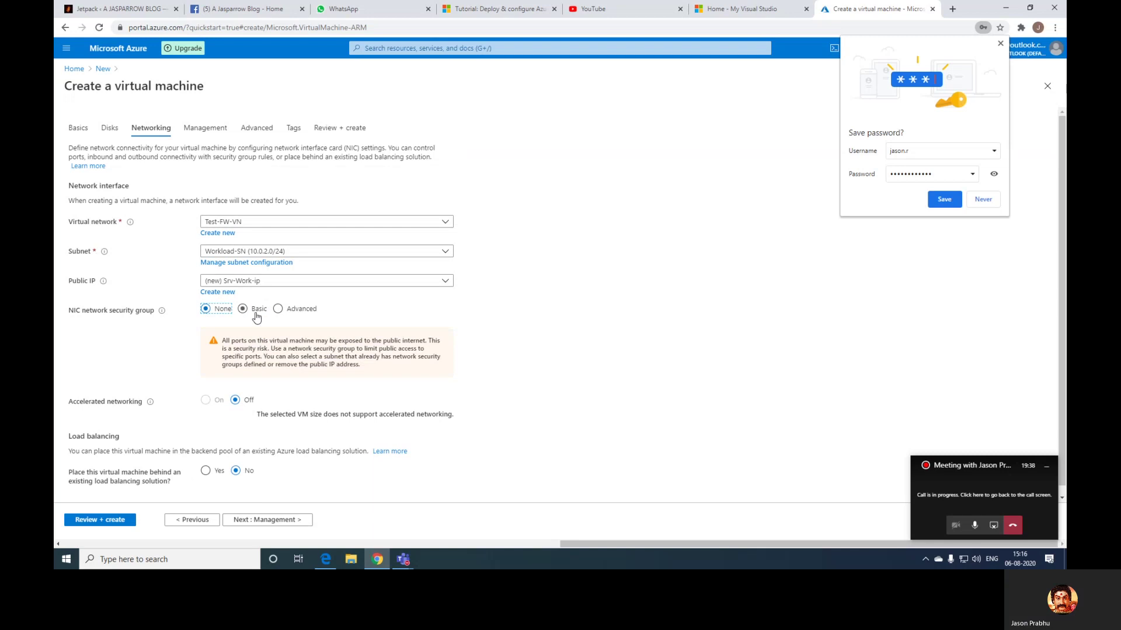
scroll(259, 347, "down", 1)
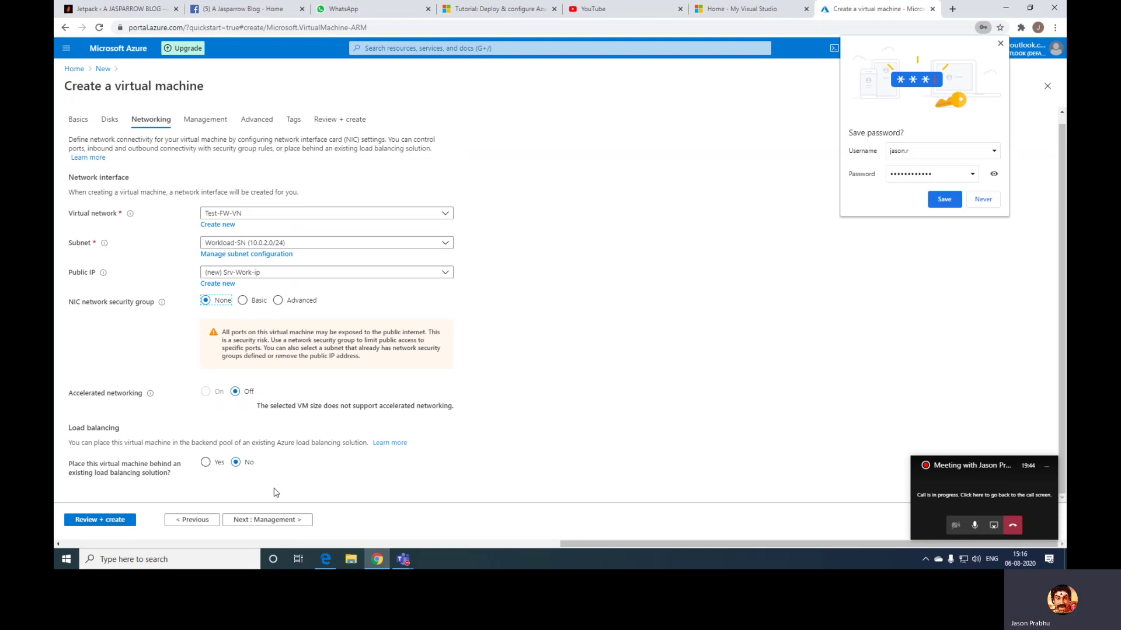
Turn off boot diagnostics in the management settings and proceed to the final review
left_click(264, 521)
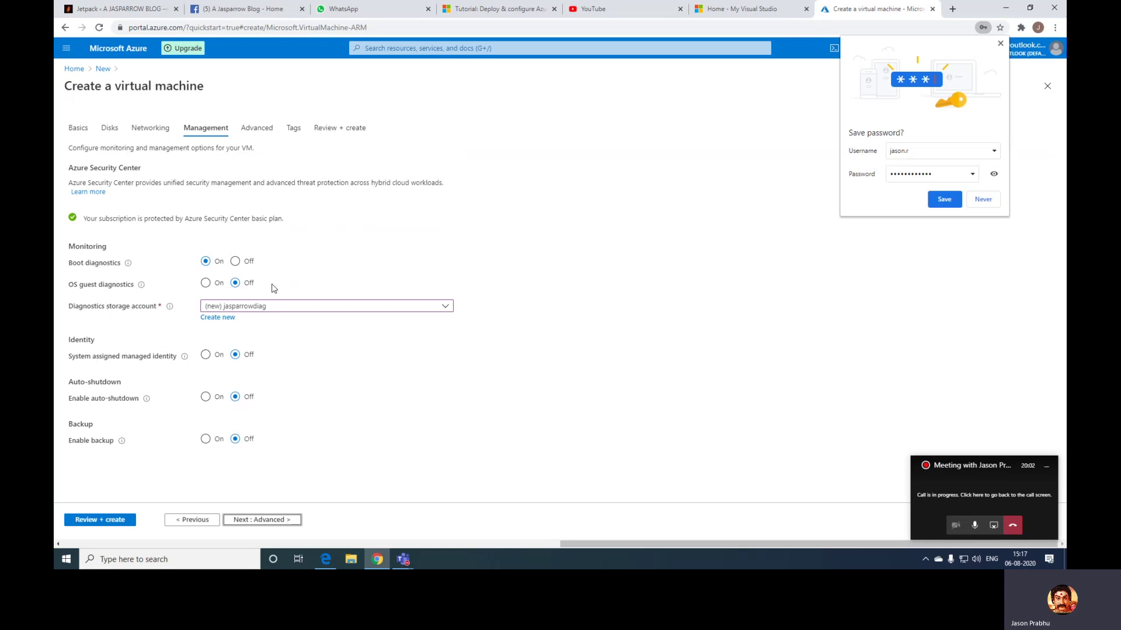
left_click(235, 262)
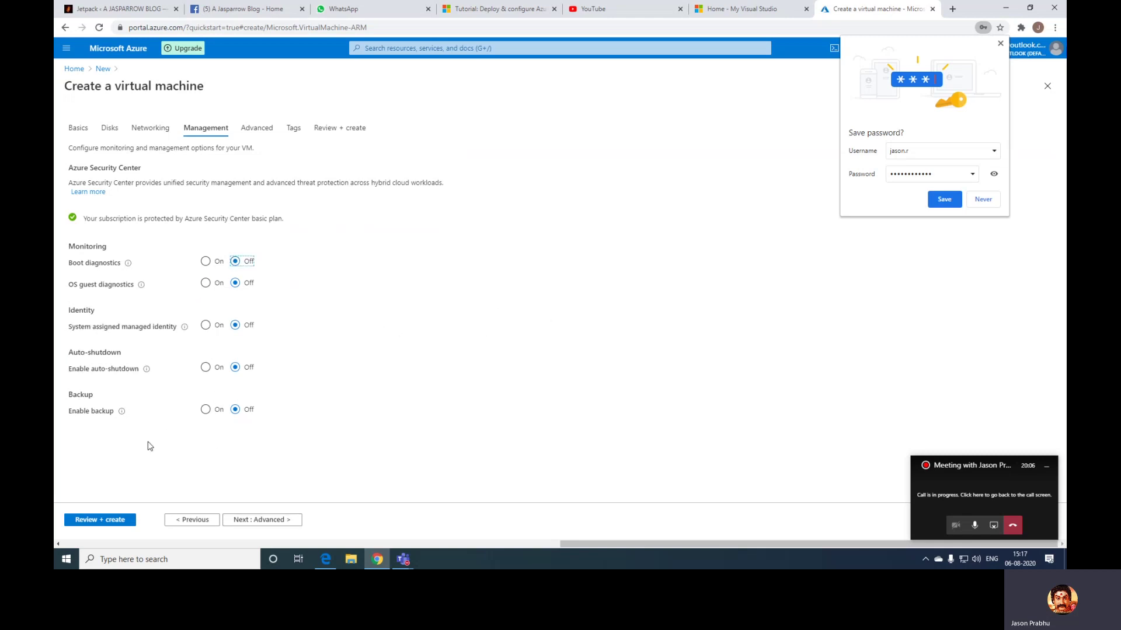
left_click(99, 519)
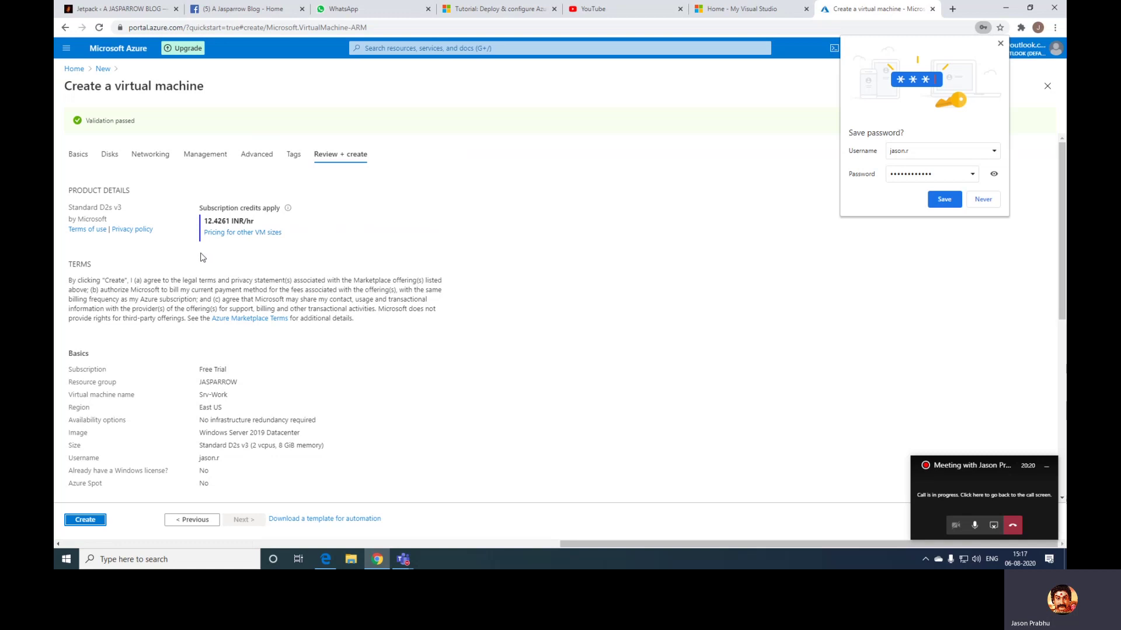
Check the price, basics, disk and networking settings in the summary and create the virtual machine
scroll(233, 336, "down", 1)
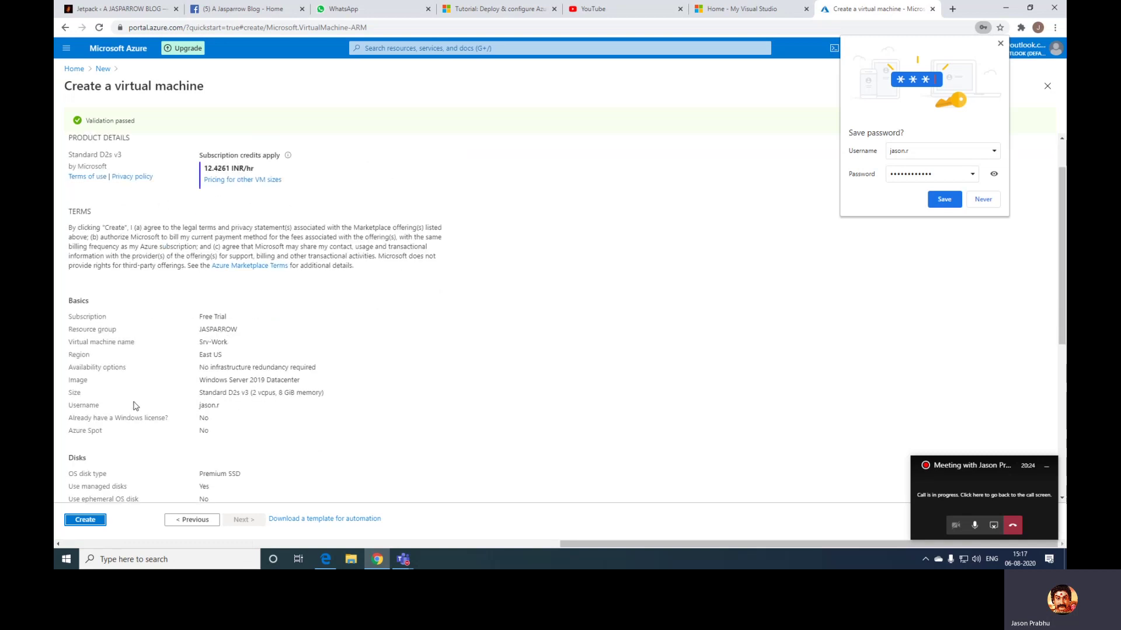
scroll(136, 412, "down", 2)
scroll(151, 363, "up", 3)
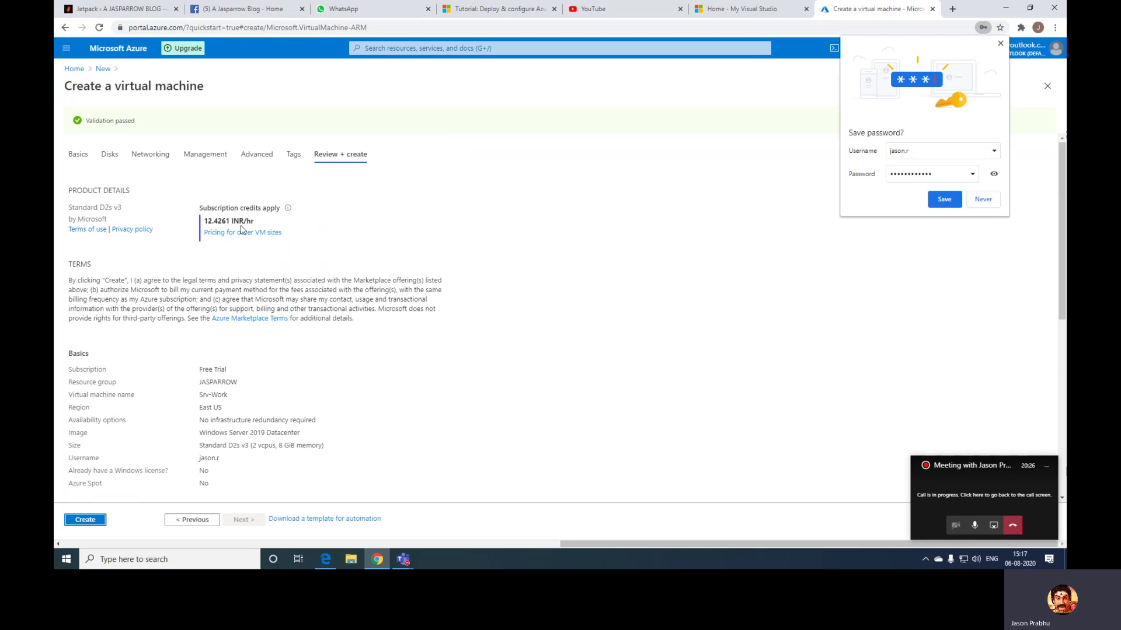
scroll(153, 391, "down", 4)
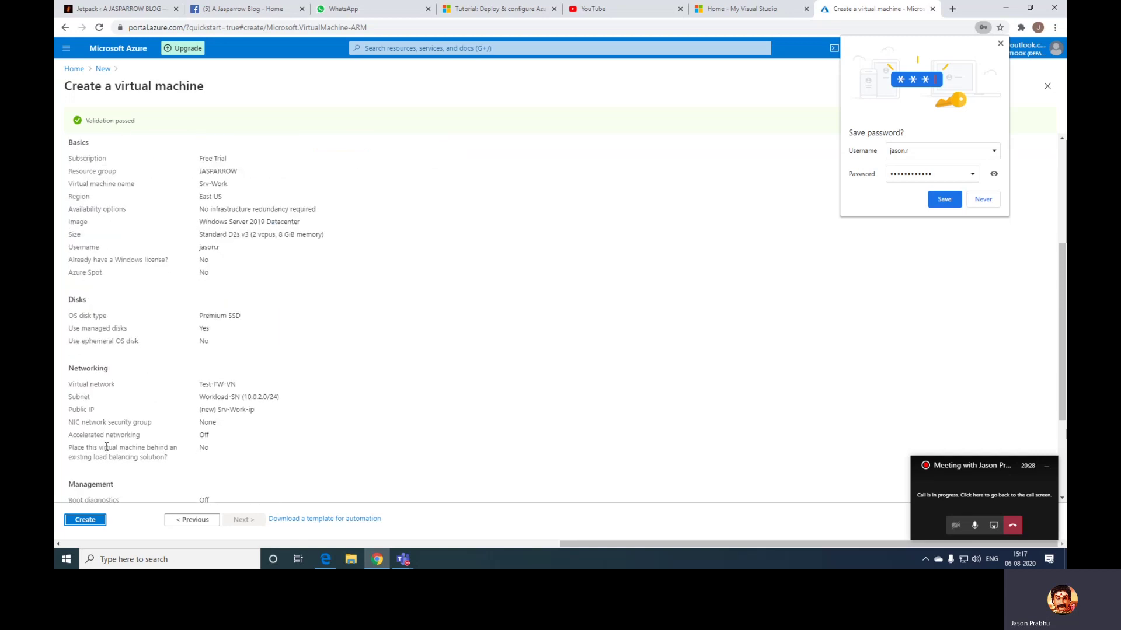
left_click(87, 520)
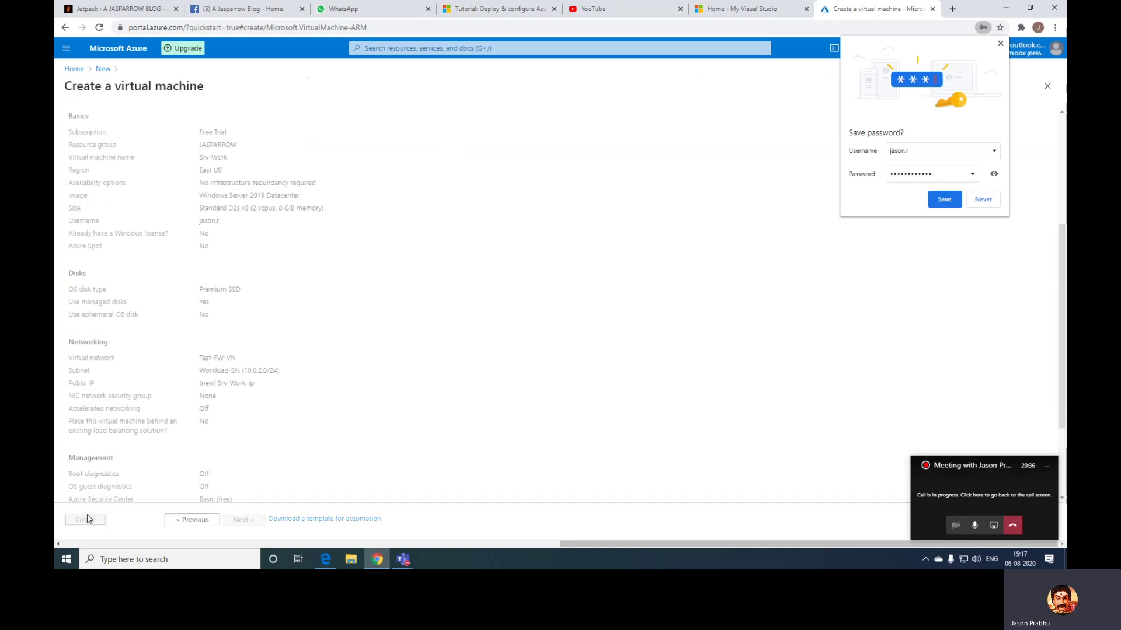
Decline saving the administrator password in the browser and open the portal notifications
left_click(979, 202)
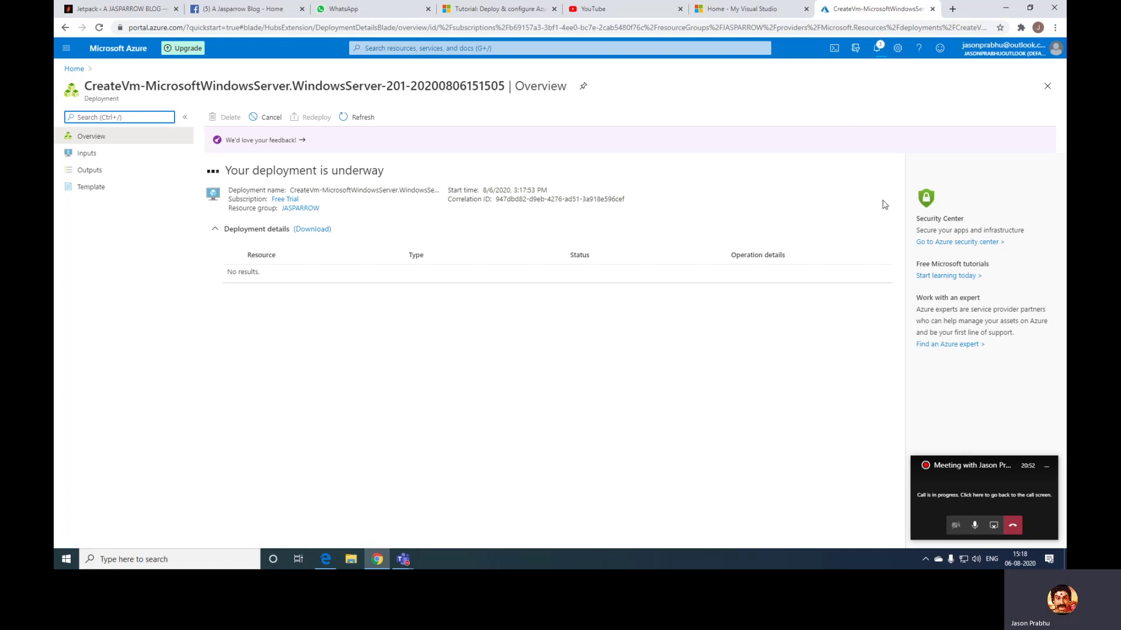
left_click(881, 50)
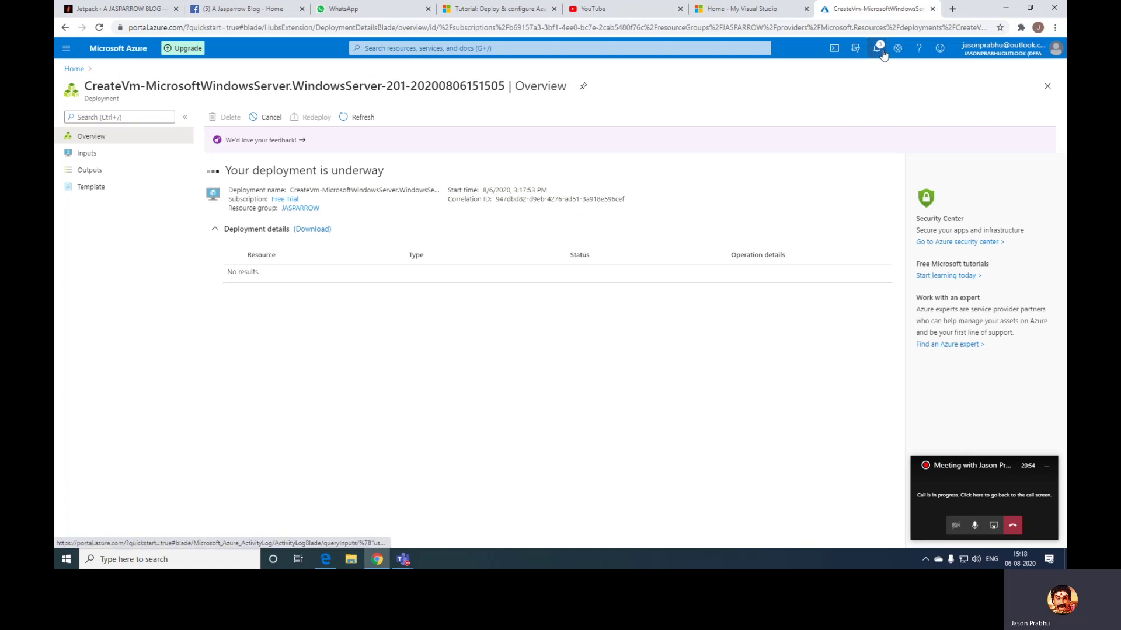